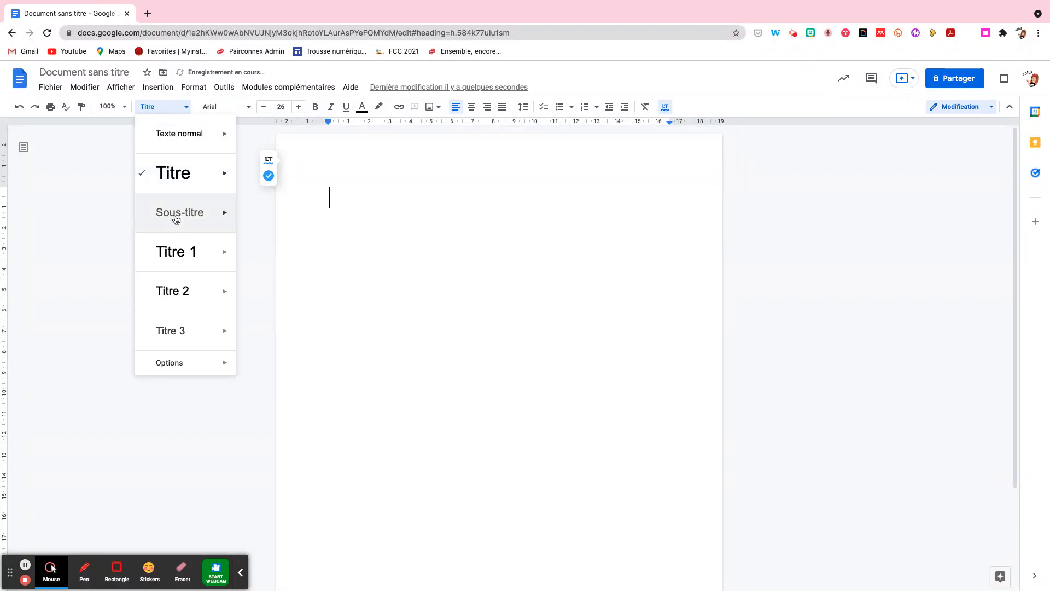
# Set the paragraph style to Texte normal and write "Titre" and "Texte normal" on two separate lines
pyautogui.click(196, 145)
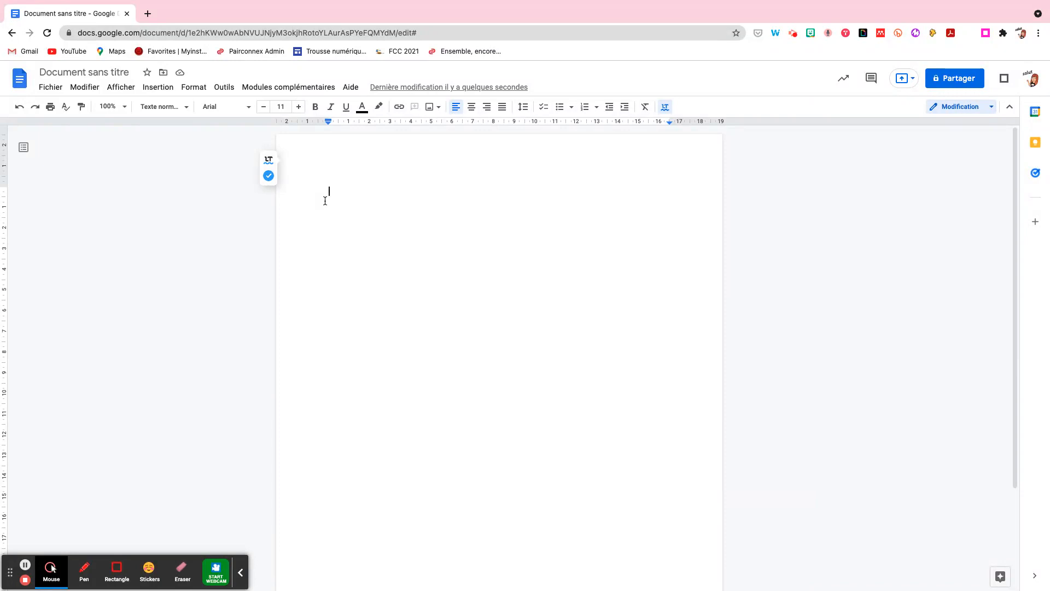
pyautogui.write('Titre')
pyautogui.press('Return')
pyautogui.write('Texte normal')
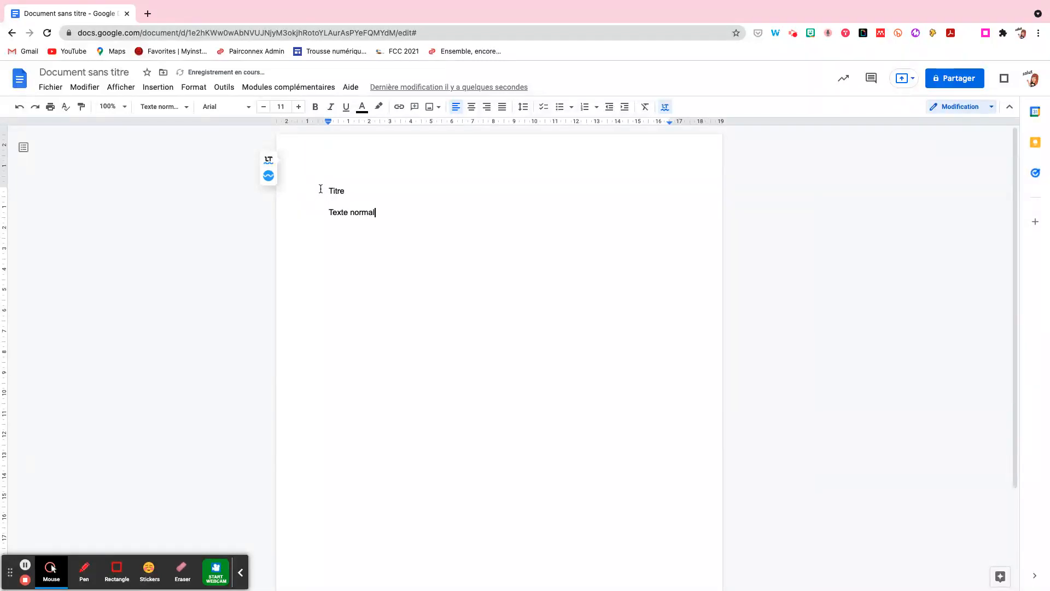
# Apply the Titre style to the "Titre" line and format it in Poppins at size 25
pyautogui.moveTo(320, 188); pyautogui.dragTo(359, 192)
pyautogui.click(180, 107)
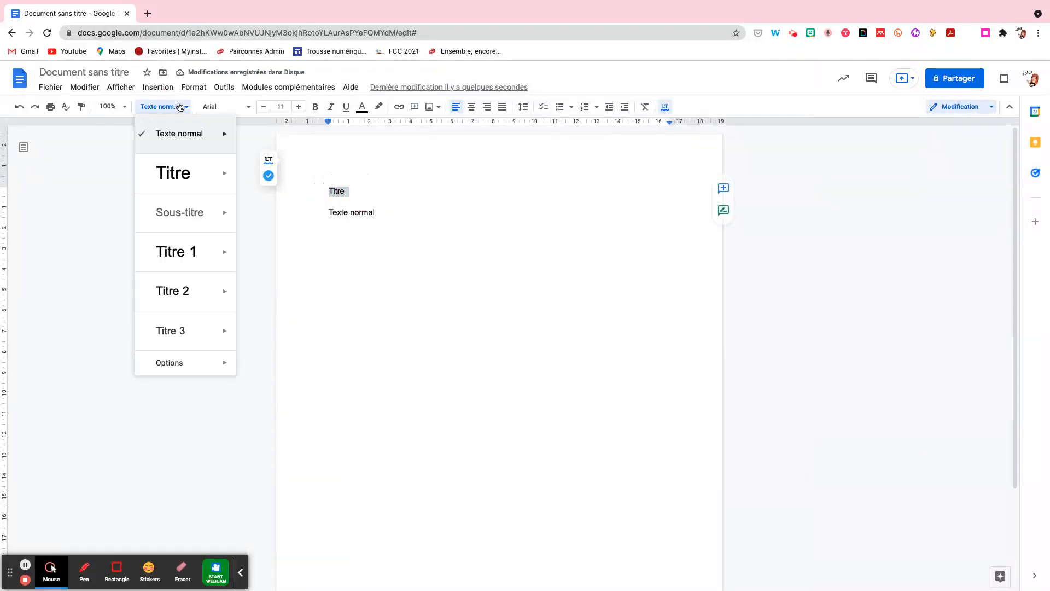
pyautogui.click(178, 176)
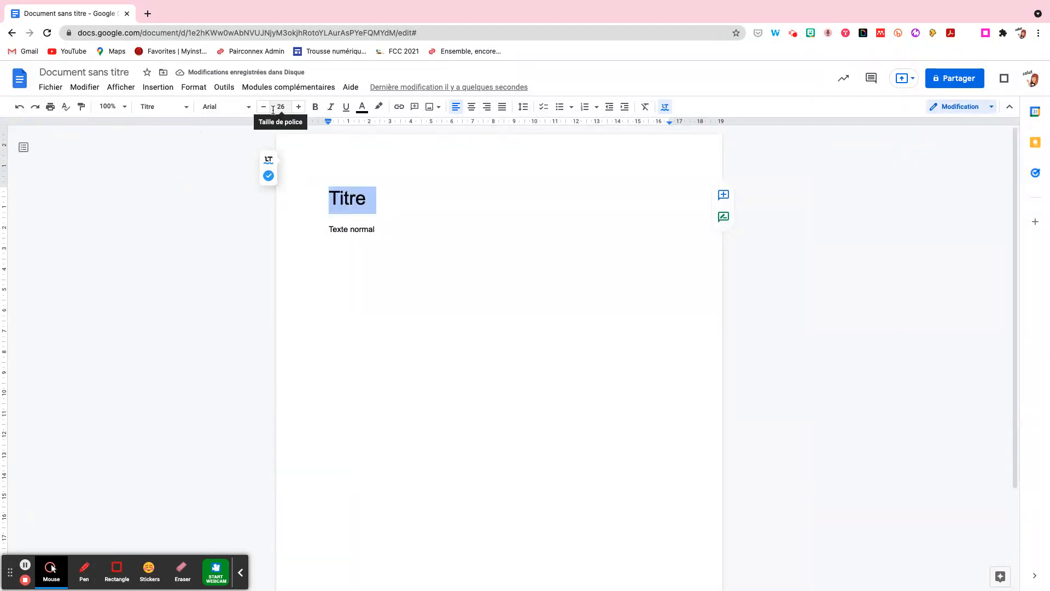
pyautogui.click(245, 111)
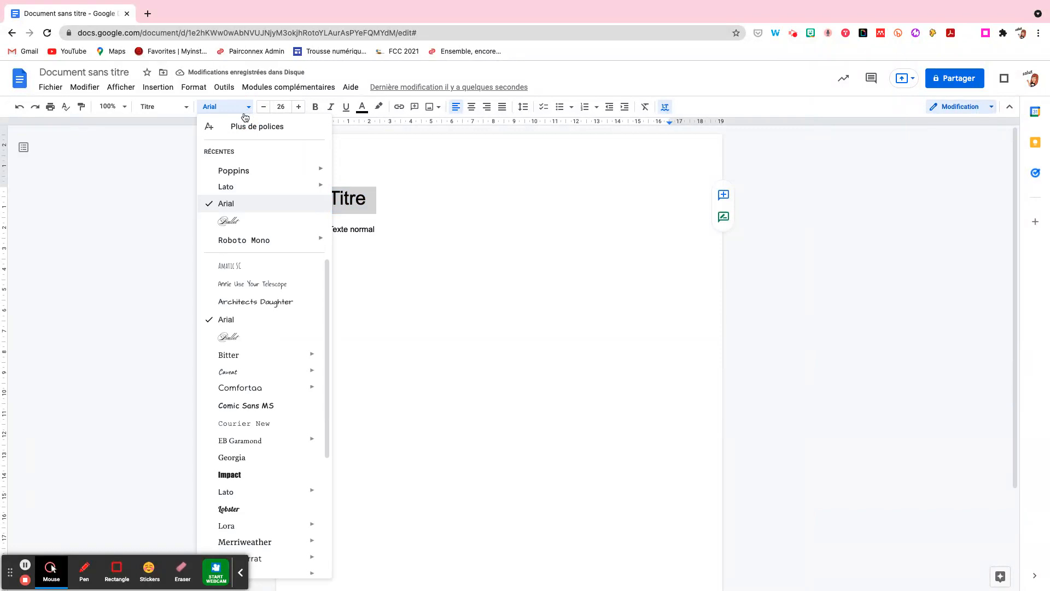
pyautogui.click(232, 172)
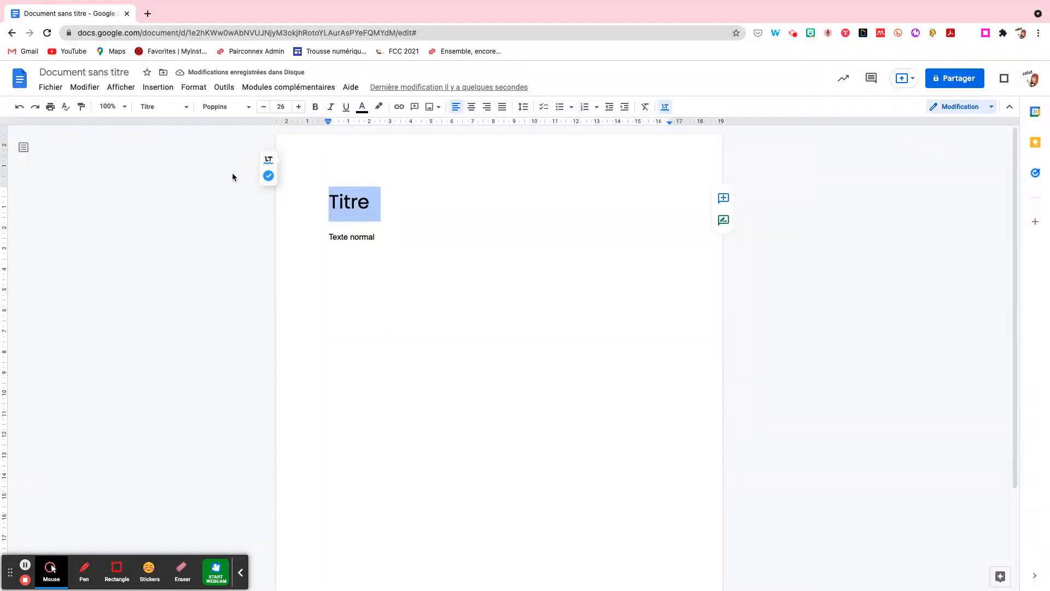
pyautogui.click(264, 112)
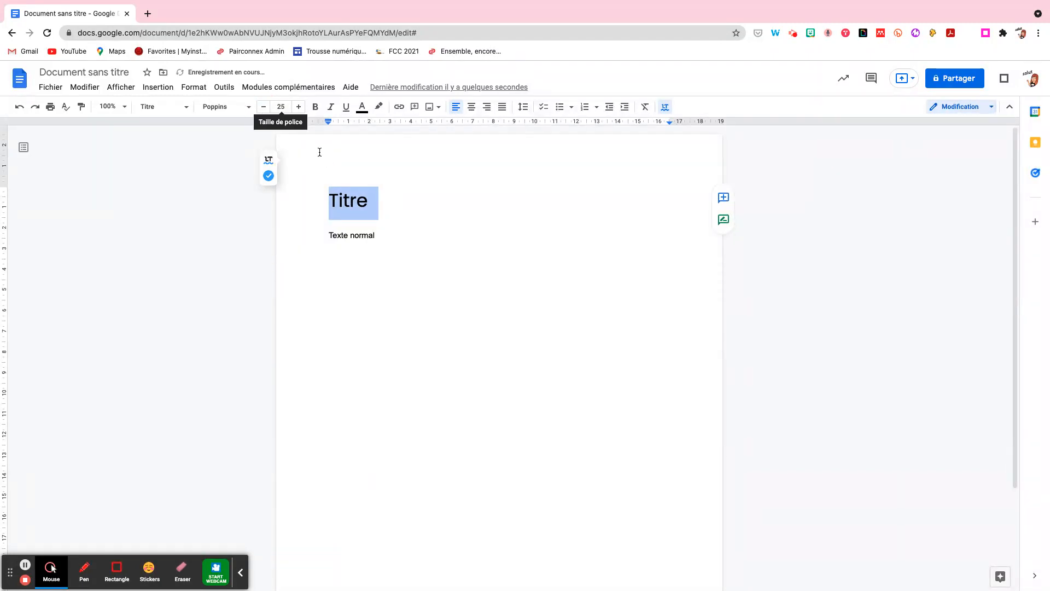
# Update the Titre style to match the formatting of the selected "Titre" line
pyautogui.click(185, 107)
pyautogui.moveTo(211, 181)
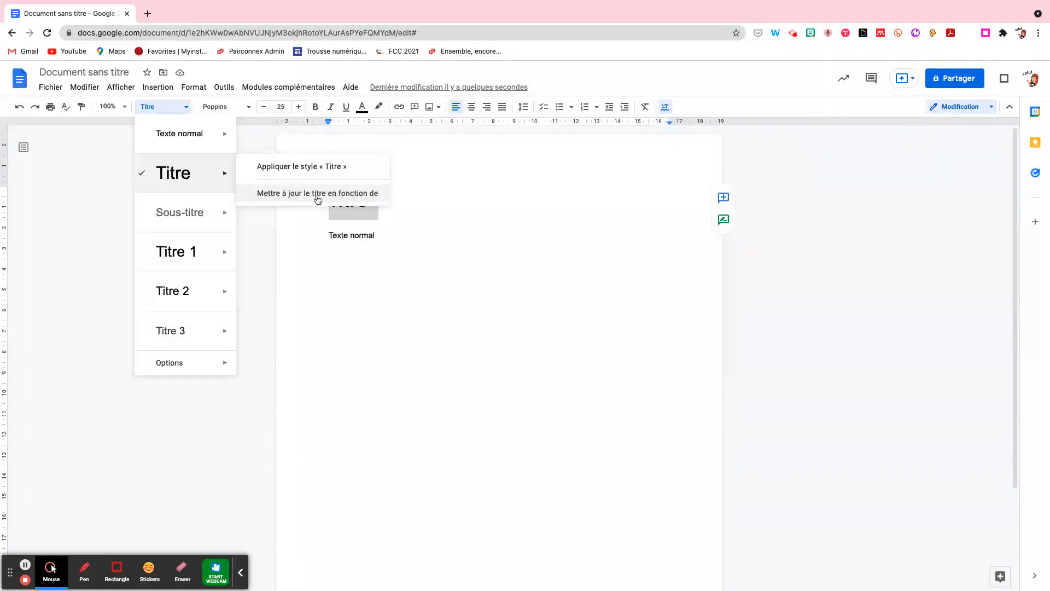
pyautogui.click(344, 200)
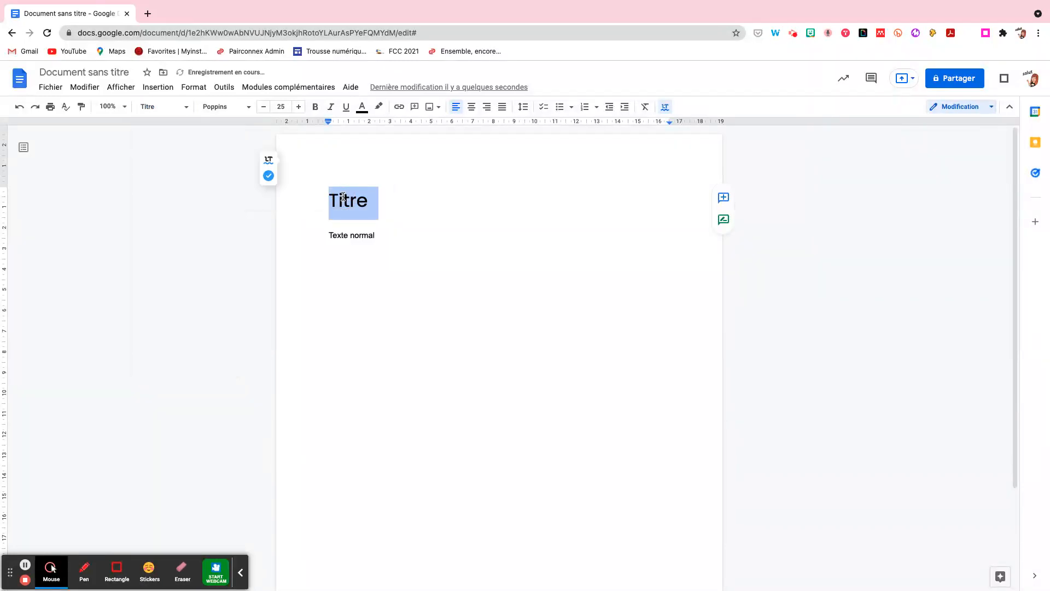
# Add a line reading "titre 2" below the title and apply the Titre style to it
pyautogui.click(390, 202)
pyautogui.press('Return')
pyautogui.press('Return')
pyautogui.write('t')
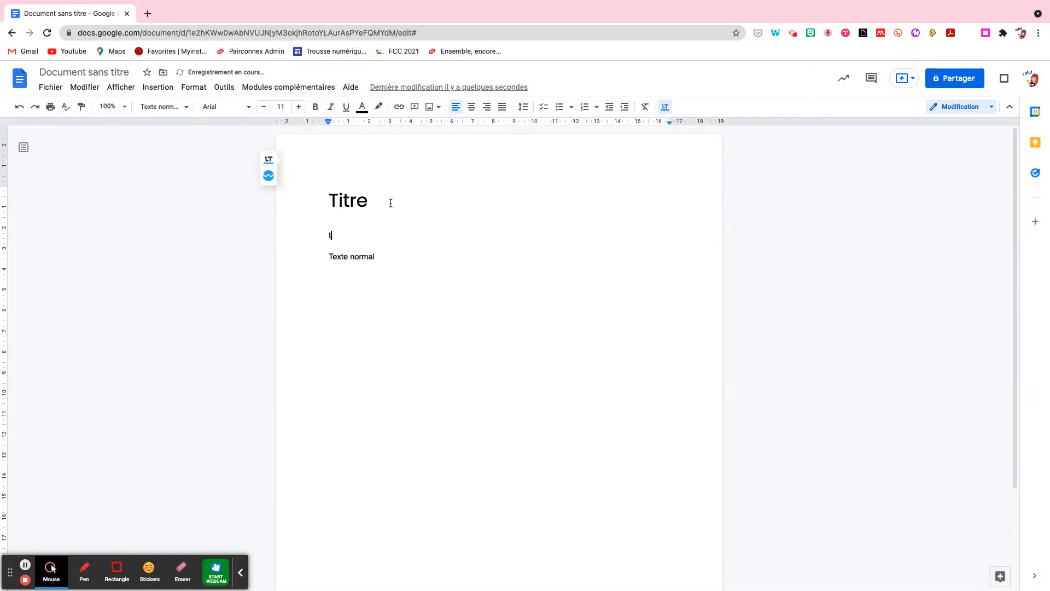
pyautogui.write('itre 2')
pyautogui.click(330, 236)
pyautogui.moveTo(330, 236); pyautogui.dragTo(353, 235)
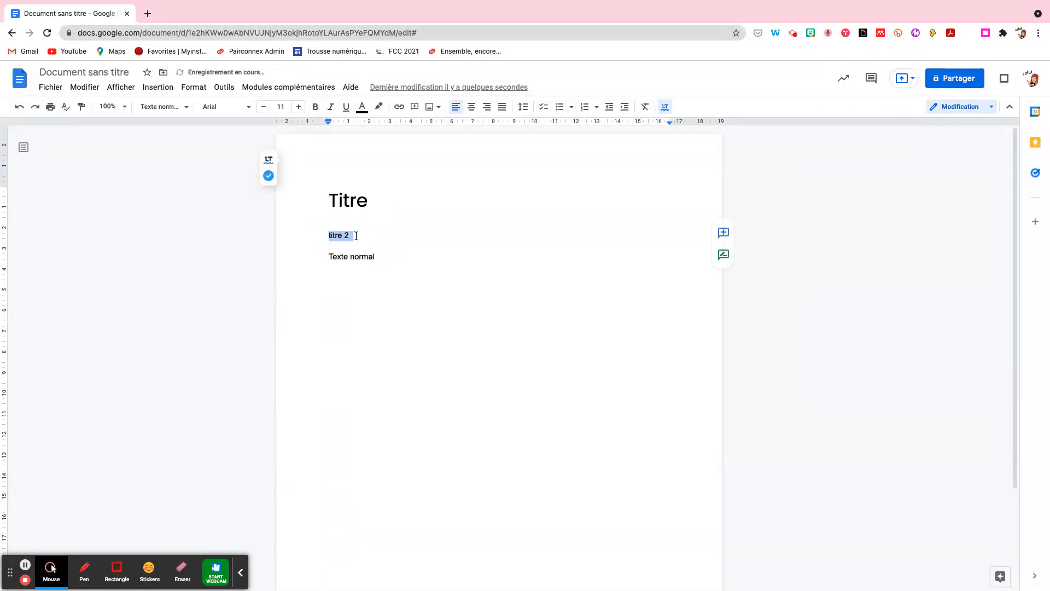
pyautogui.click(175, 108)
pyautogui.click(176, 173)
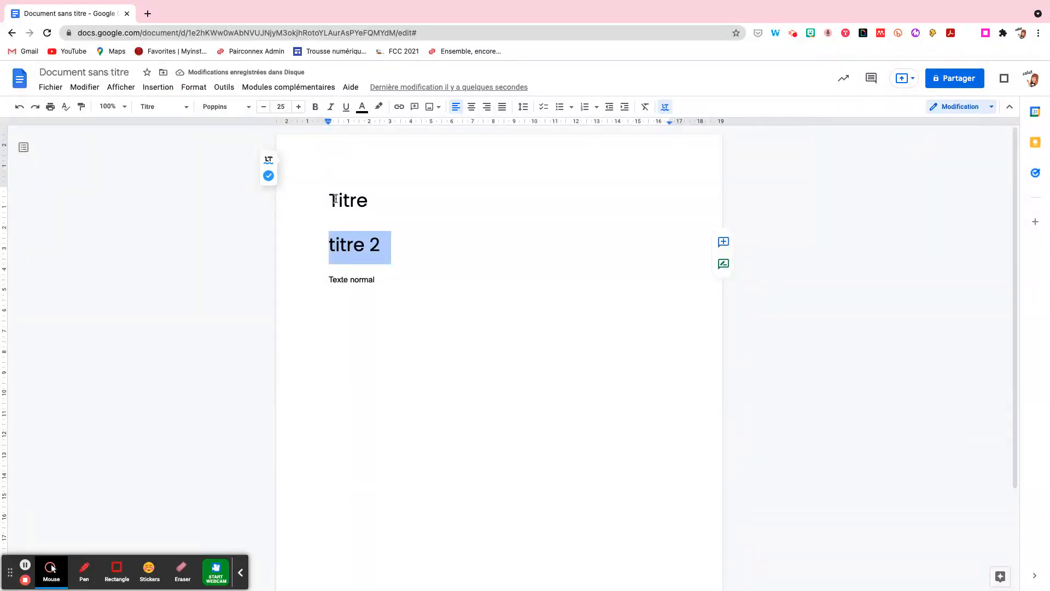
# Capitalize the first letter of the second heading so it reads "Titre 2"
pyautogui.click(335, 247)
pyautogui.press('BackSpace')
pyautogui.write('T')
pyautogui.click(415, 258)
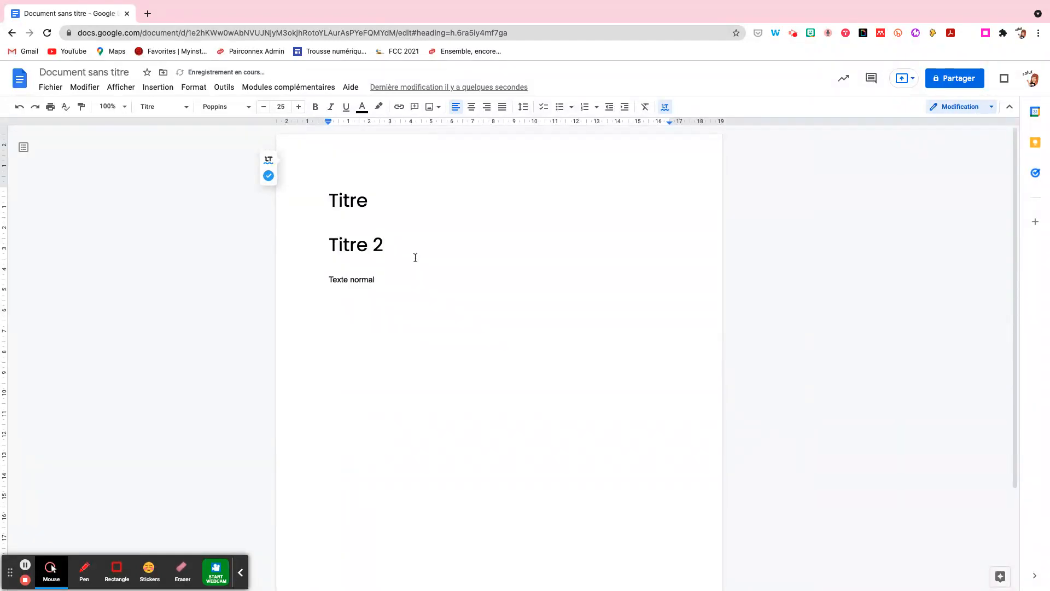
# Format the "Texte normal" line in the Lato font at size 12
pyautogui.click(329, 280)
pyautogui.moveTo(330, 280); pyautogui.dragTo(397, 281)
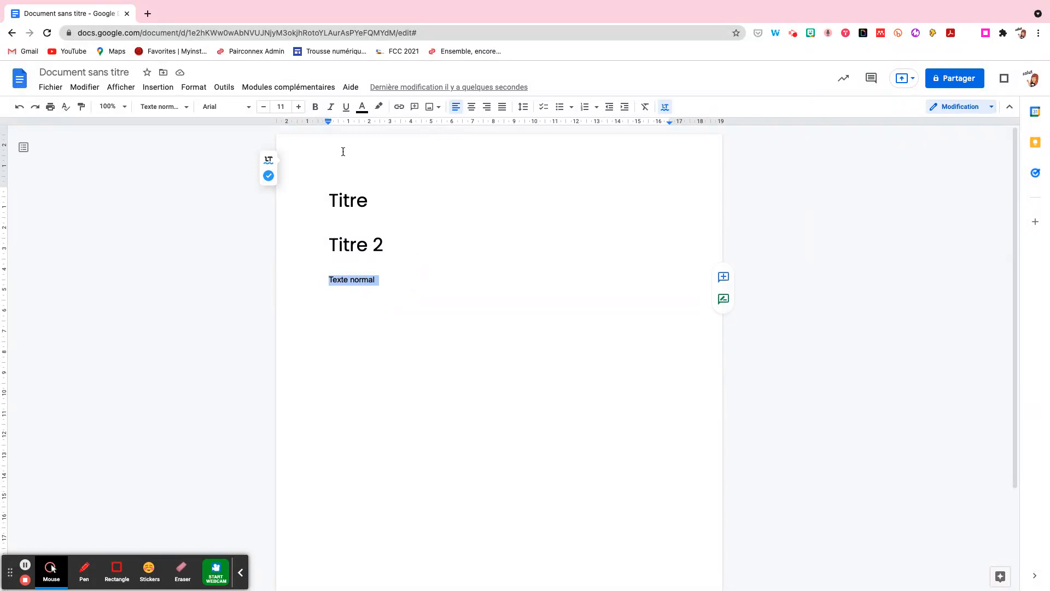
pyautogui.click(168, 107)
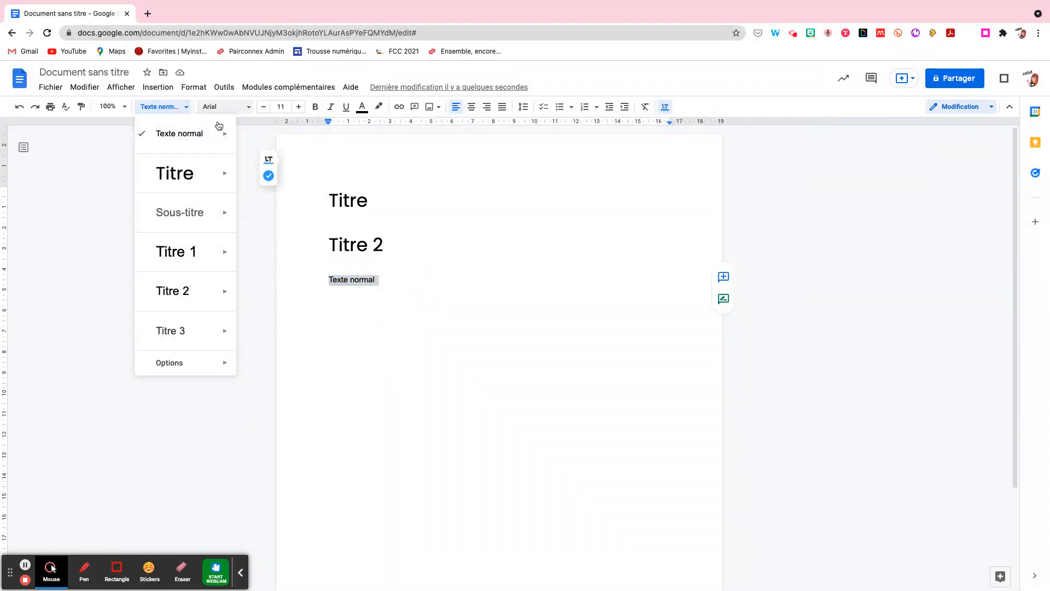
pyautogui.click(388, 284)
pyautogui.moveTo(326, 280); pyautogui.dragTo(380, 280)
pyautogui.click(237, 108)
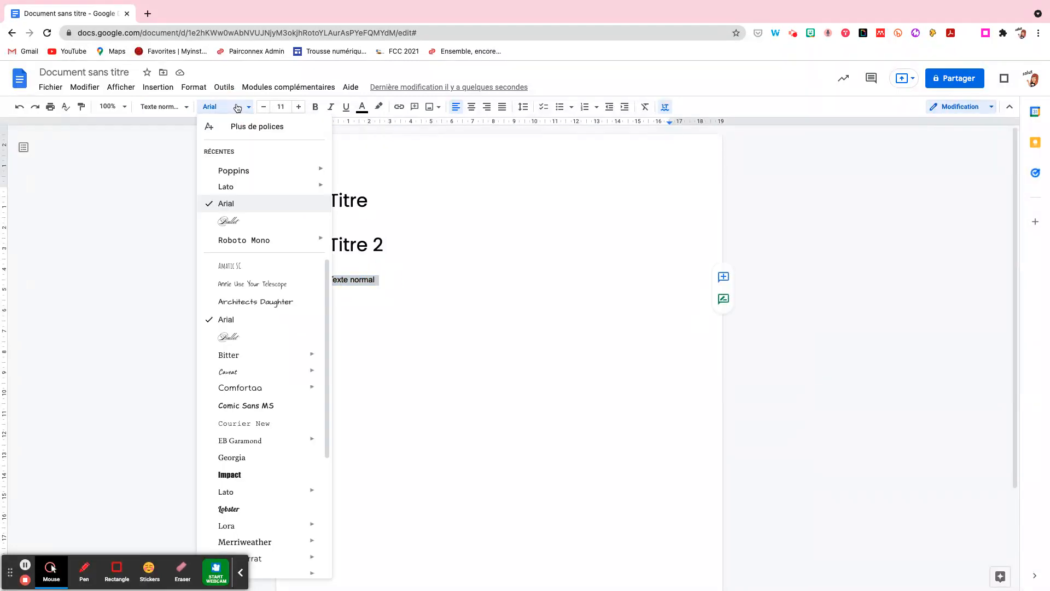
pyautogui.click(226, 186)
pyautogui.click(299, 107)
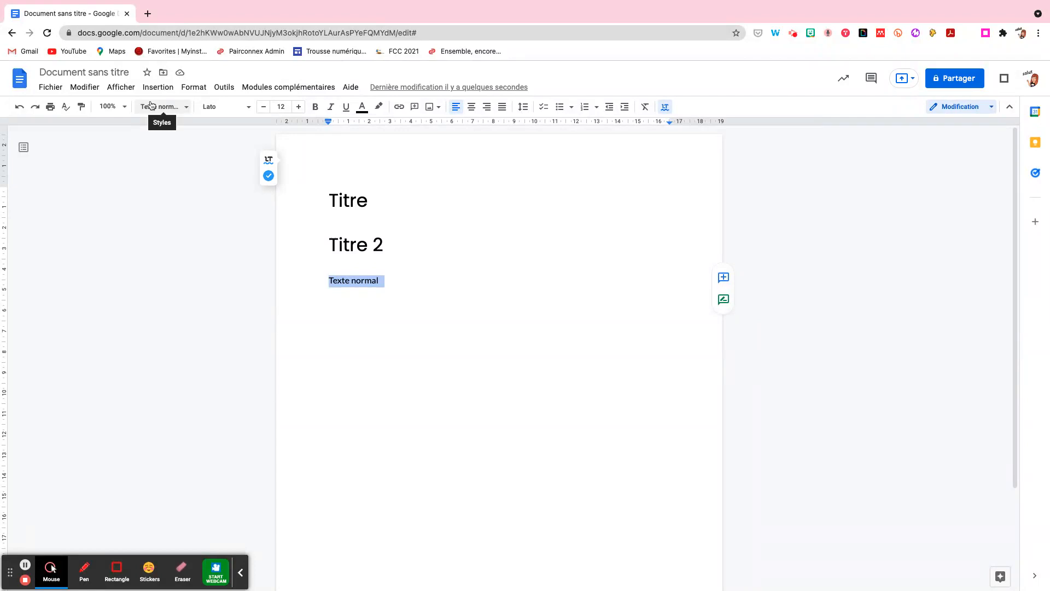
# Update the Texte normal style to match the formatting of the selected "Texte normal" line
pyautogui.click(165, 107)
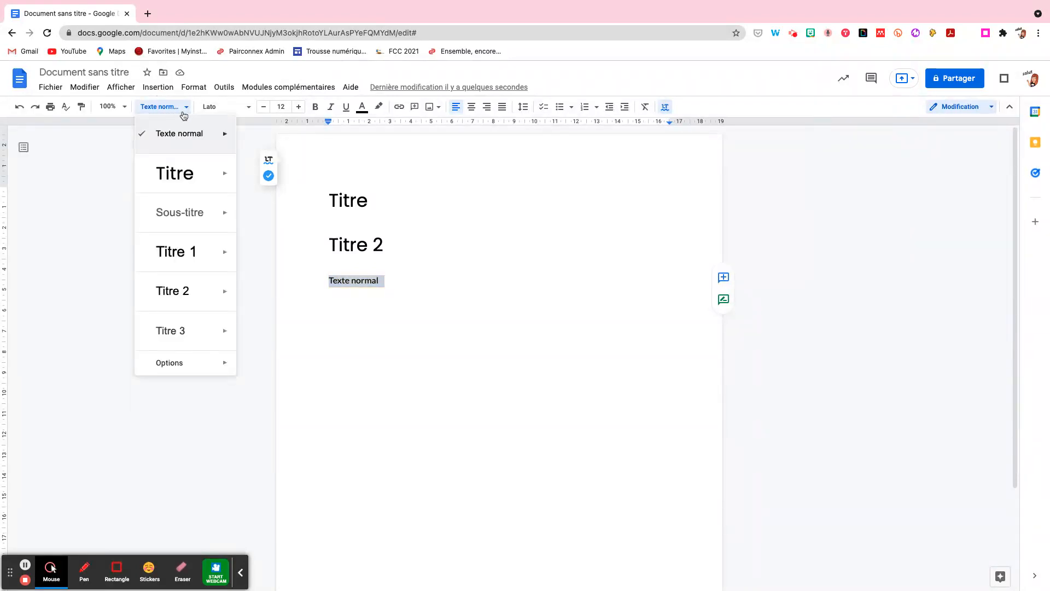
pyautogui.moveTo(218, 142)
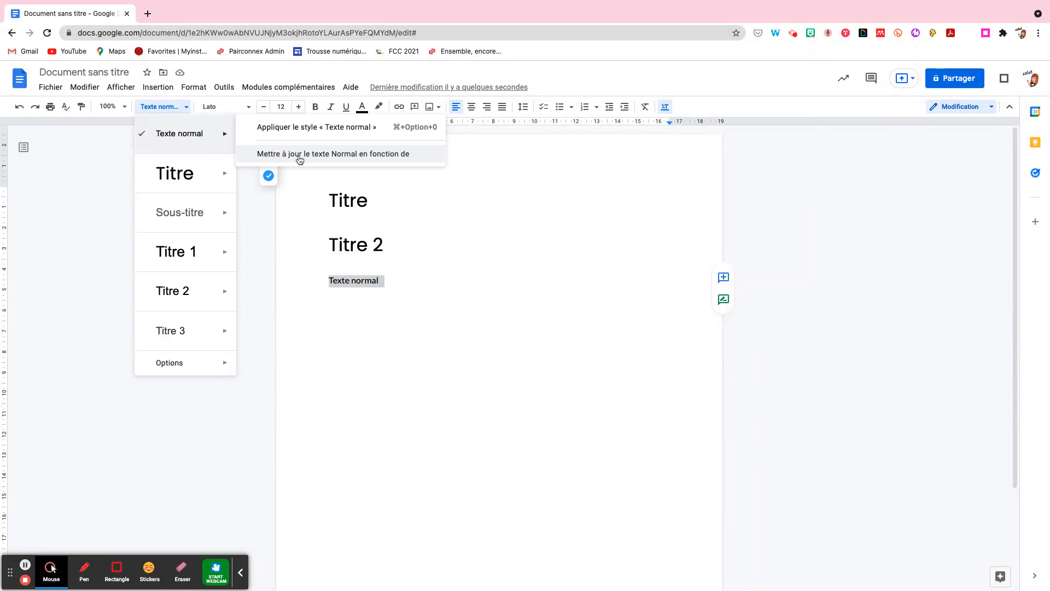
pyautogui.click(364, 158)
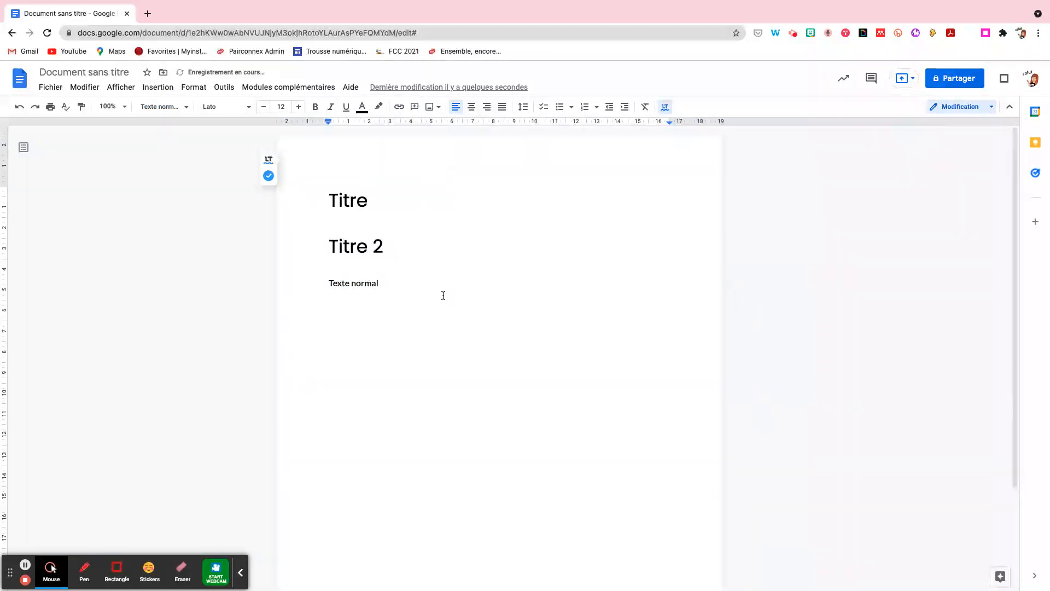
# Add a line reading "Bonjour" below "Texte normal", followed by a new empty line
pyautogui.press('Return')
pyautogui.write('Bonjour')
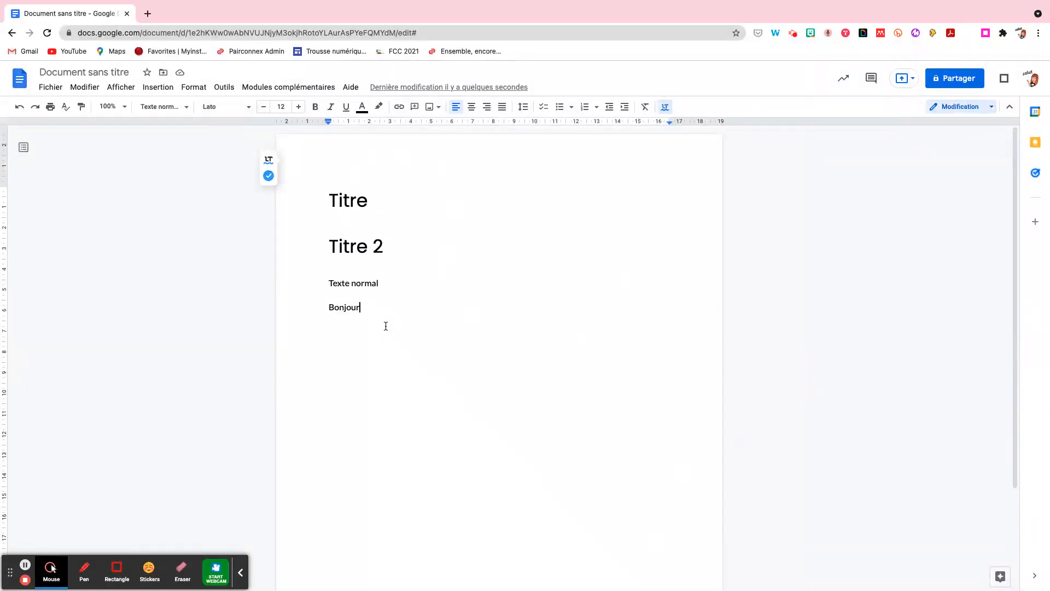
pyautogui.press('Return')
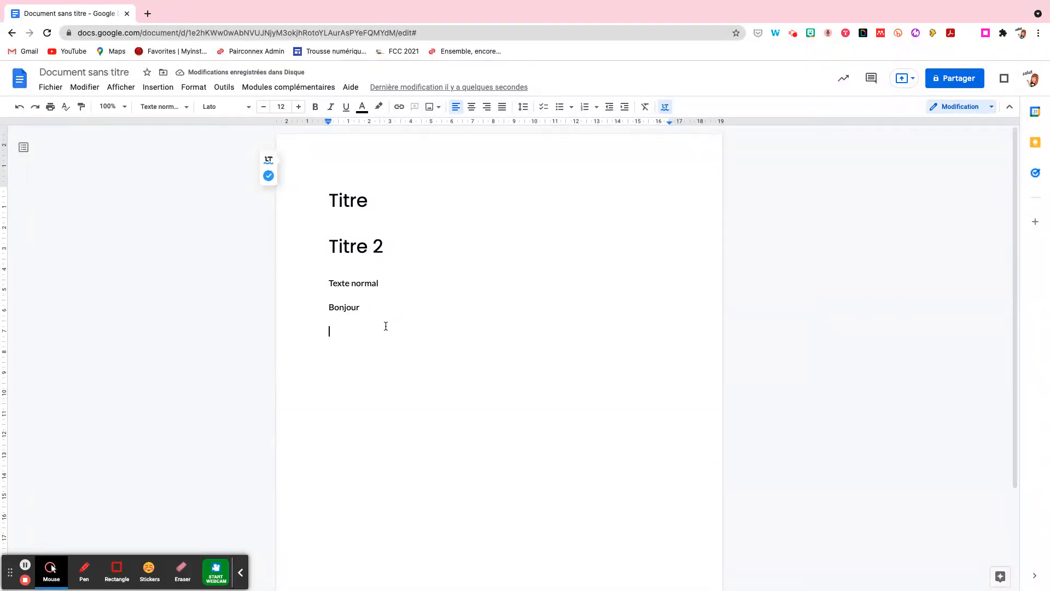
# Check the fonts of the "Titre" and "Texte normal" lines and save the document's styles as the default styles
pyautogui.moveTo(326, 200); pyautogui.dragTo(393, 201)
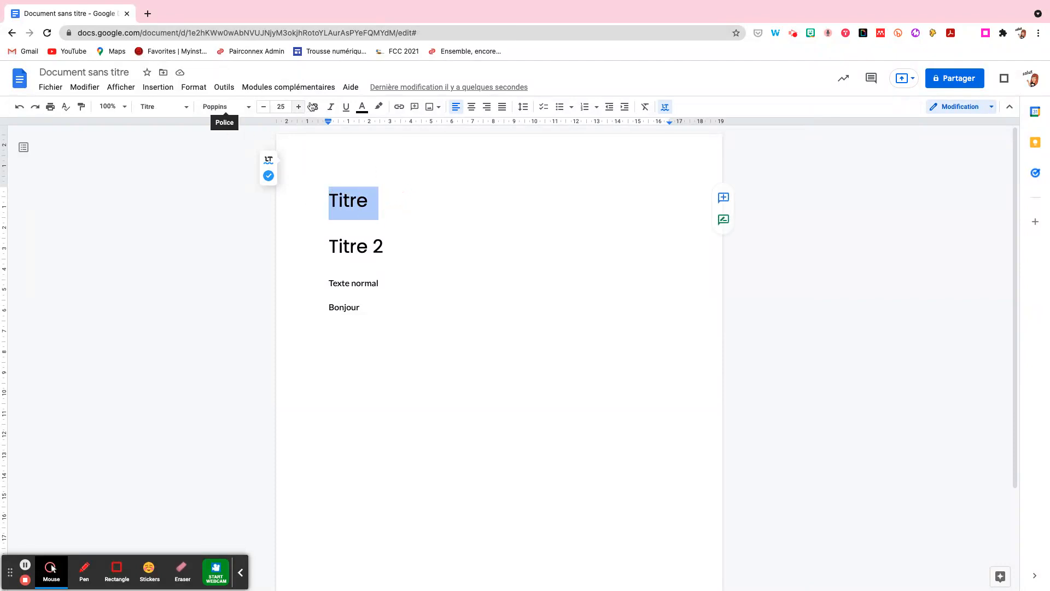
pyautogui.moveTo(326, 283); pyautogui.dragTo(421, 283)
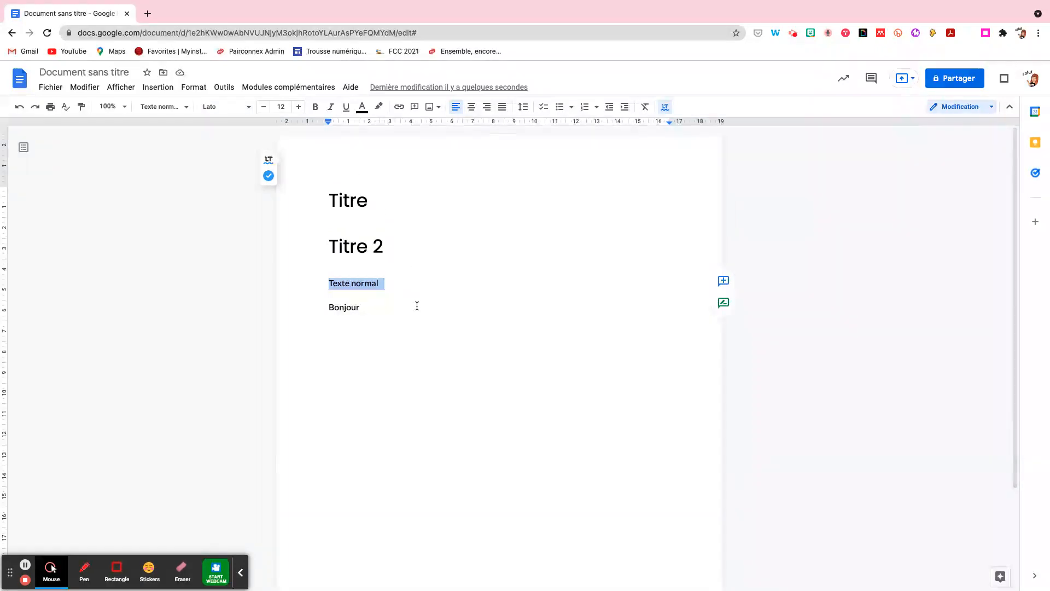
pyautogui.click(187, 108)
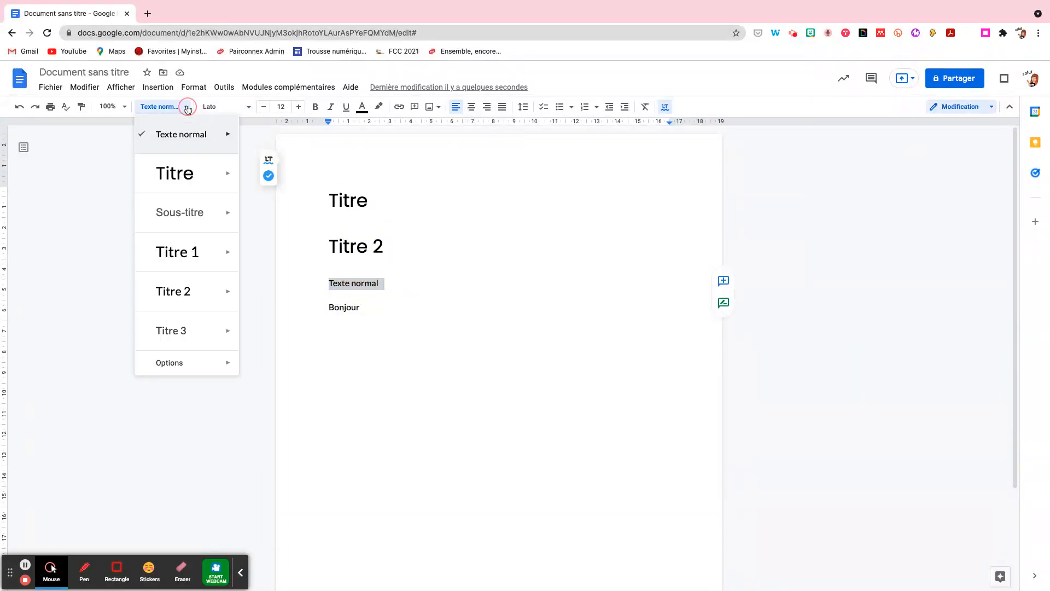
pyautogui.moveTo(195, 365)
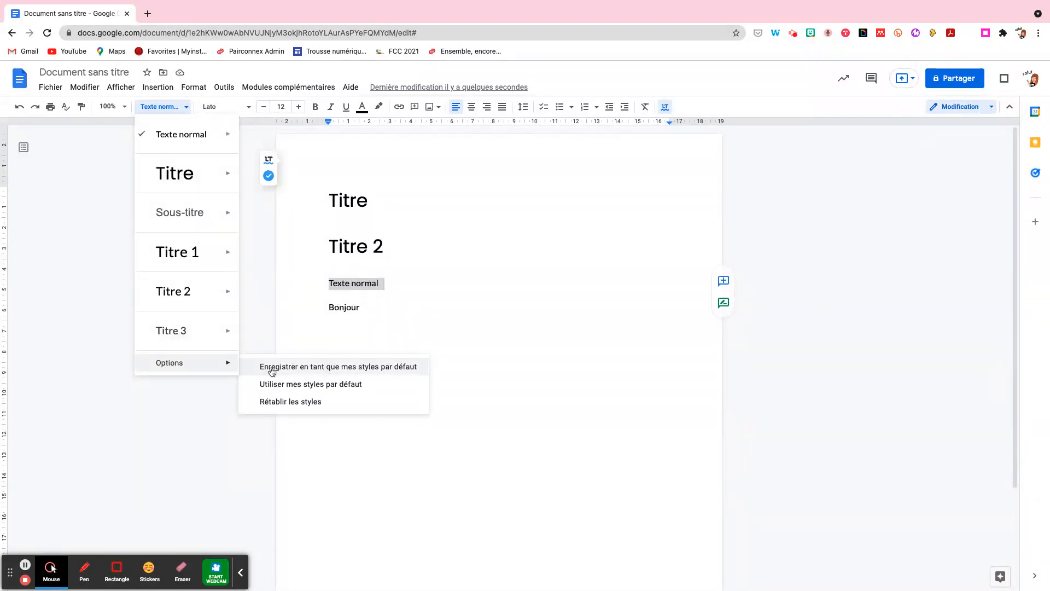
pyautogui.click(360, 373)
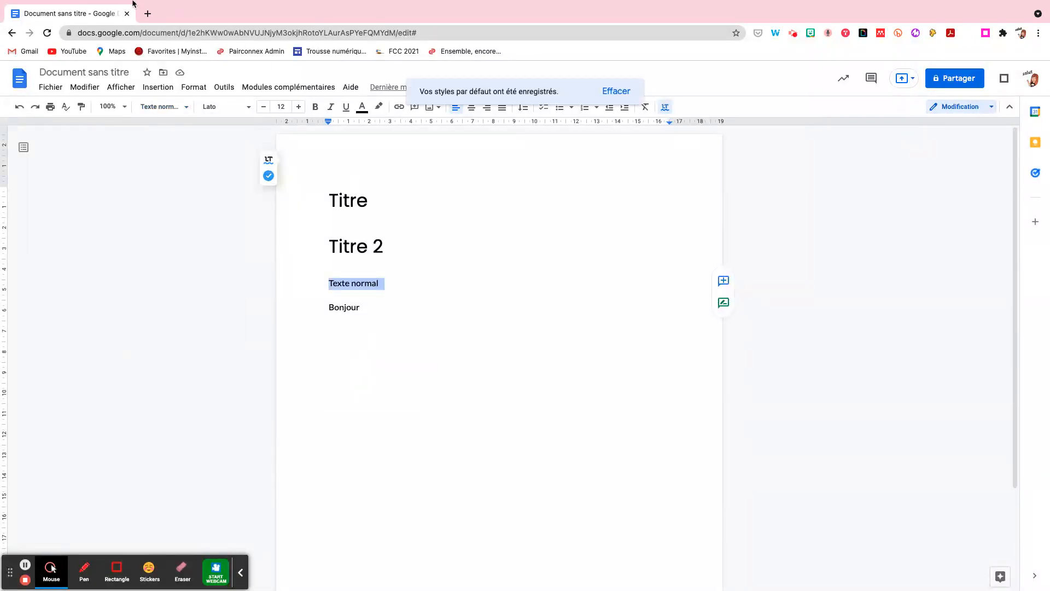
# Create a new blank document from docs.new in a new browser tab
pyautogui.click(148, 42)
pyautogui.write('docs.new')
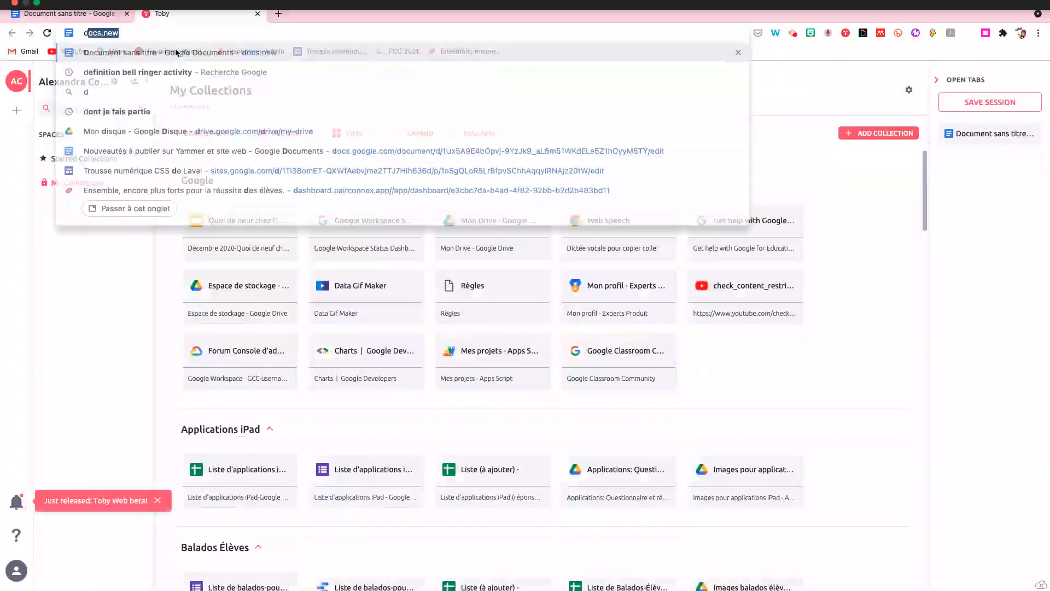
pyautogui.press('Return')
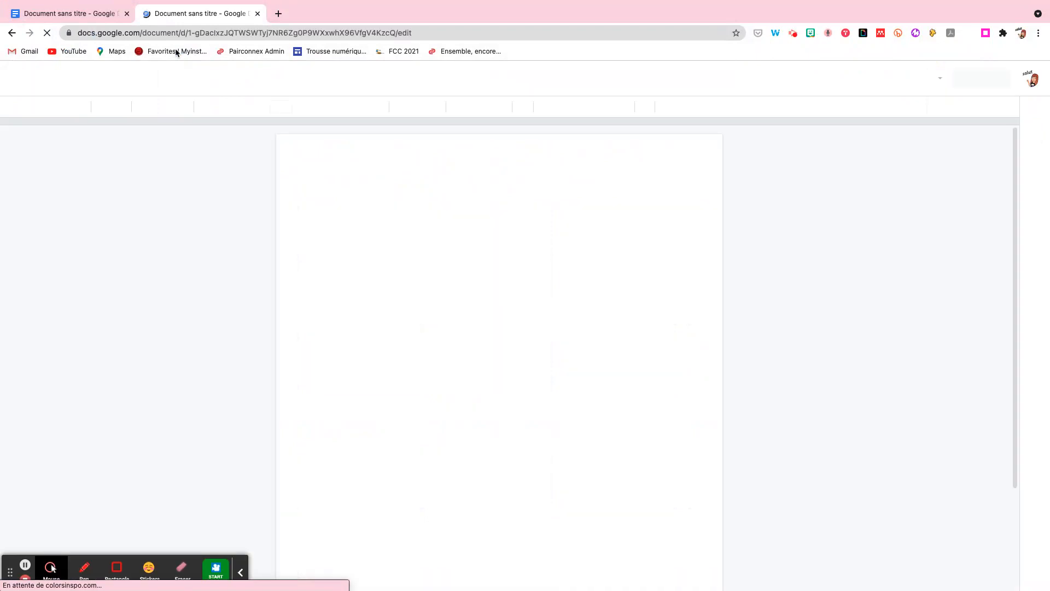
# Write "Titre" in the new document and apply the Titre style to it
pyautogui.write('Titre')
pyautogui.moveTo(329, 196); pyautogui.dragTo(353, 194)
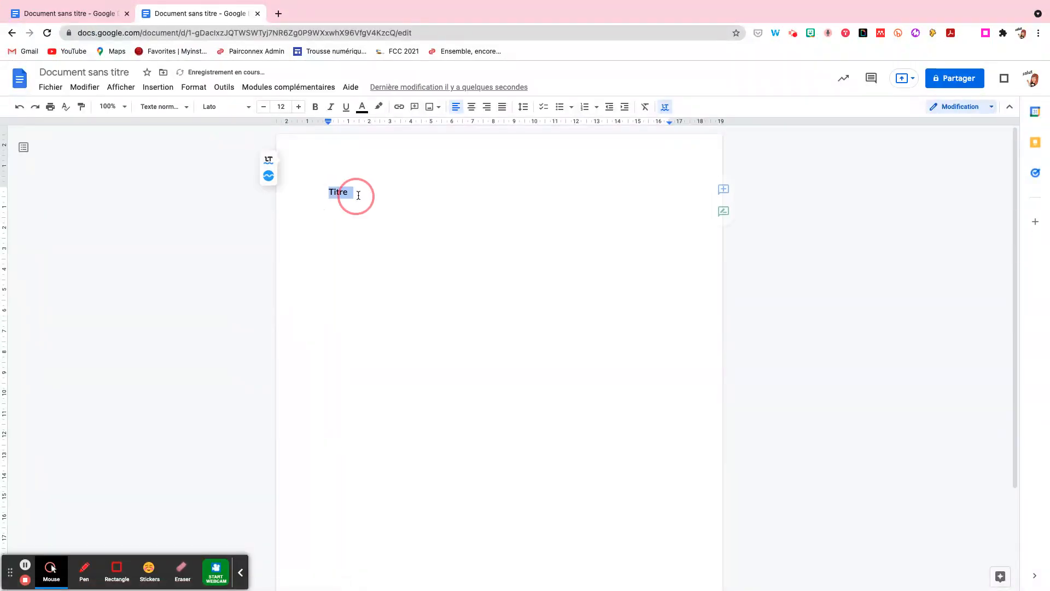
pyautogui.click(183, 108)
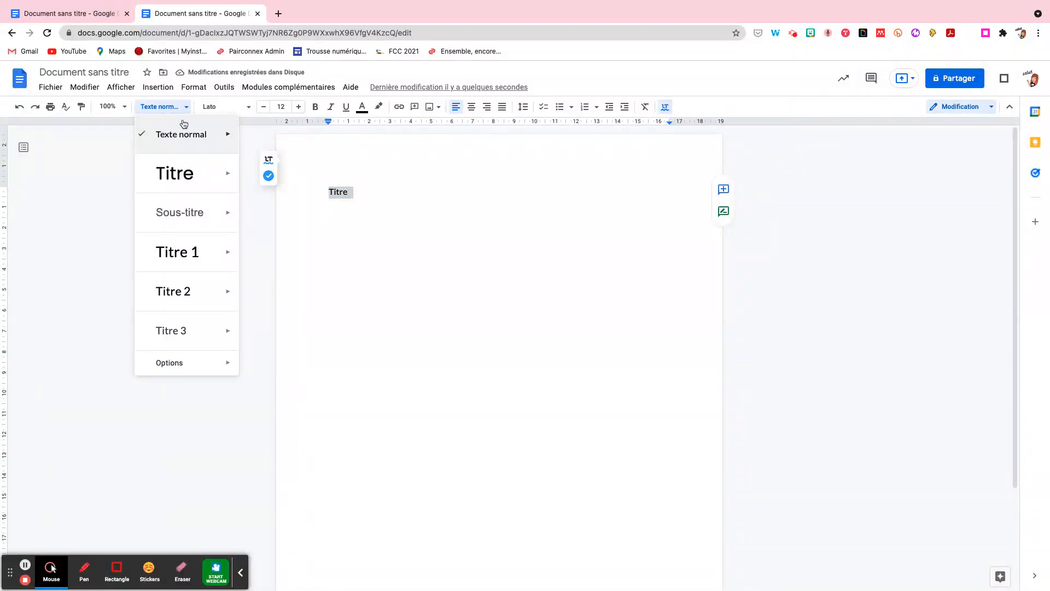
pyautogui.click(175, 183)
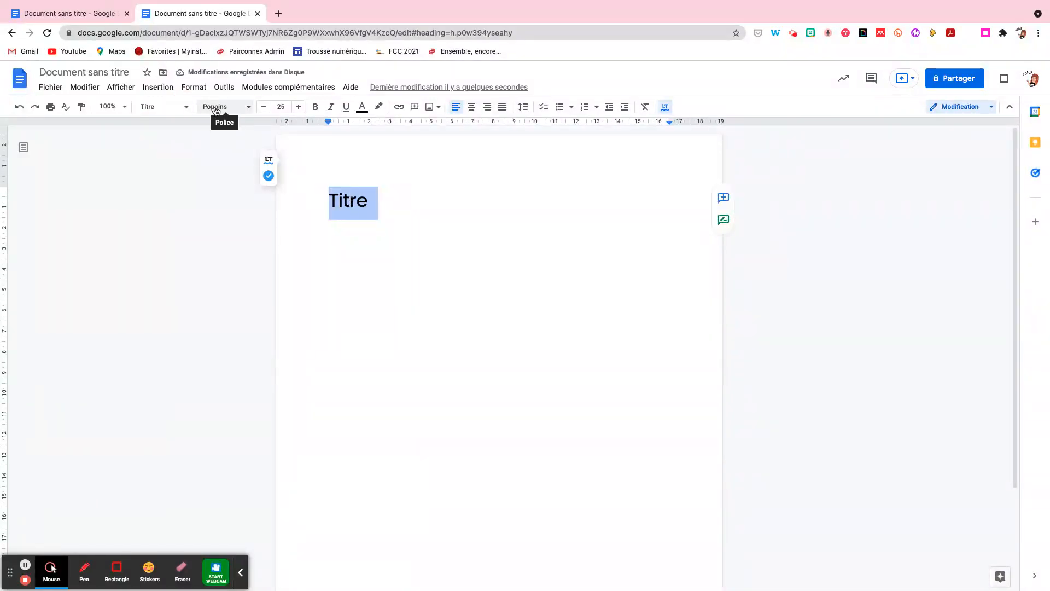
# Add a line reading "Texte normal" below the title in the new document
pyautogui.click(410, 204)
pyautogui.press('Return')
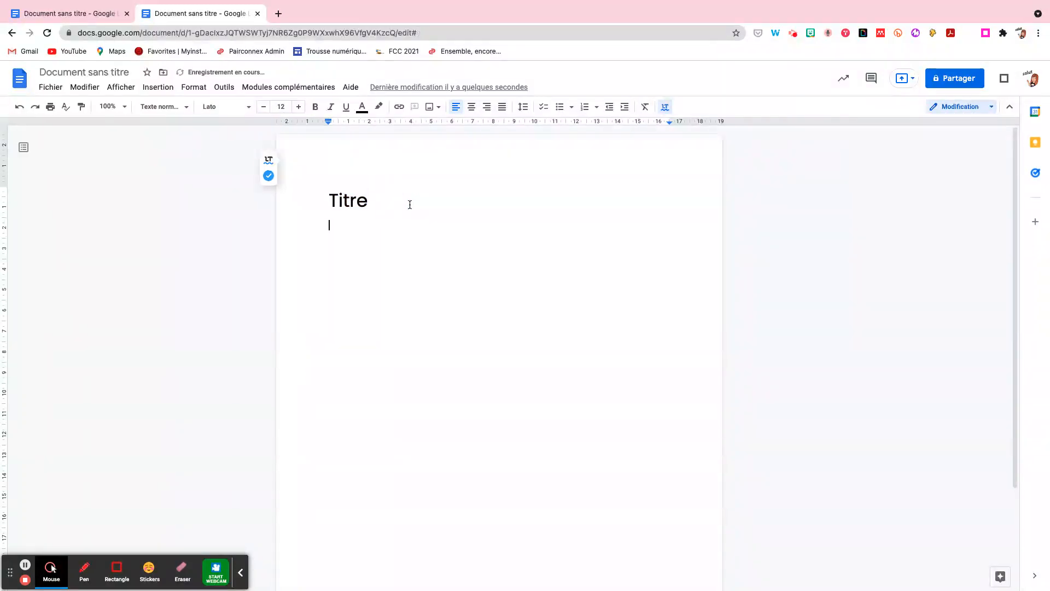
pyautogui.write('Texte normal')
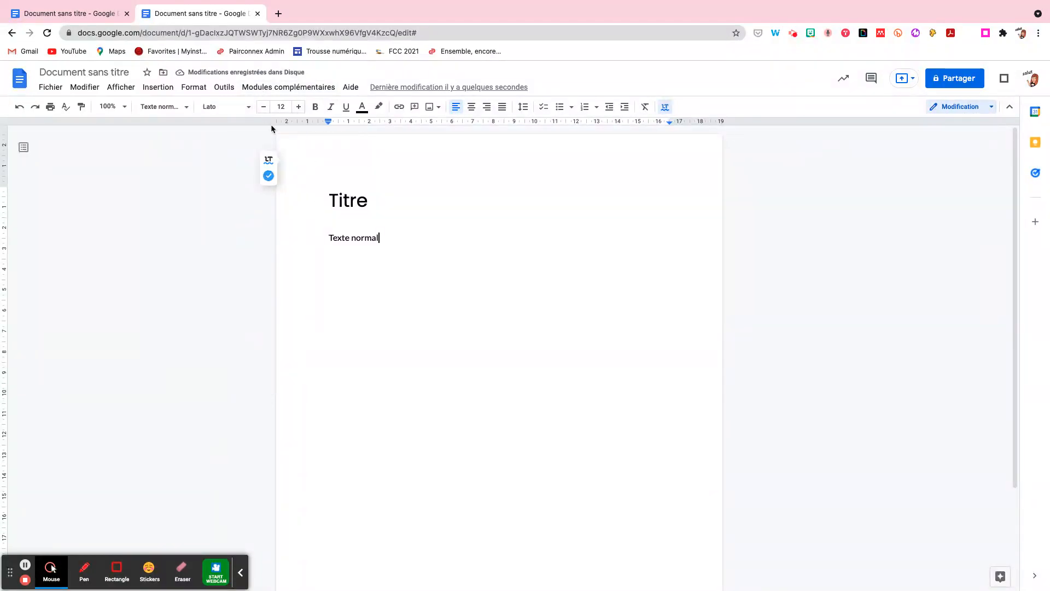
# Return to the first document and review the update command for Texte normal and the default style options
pyautogui.click(98, 14)
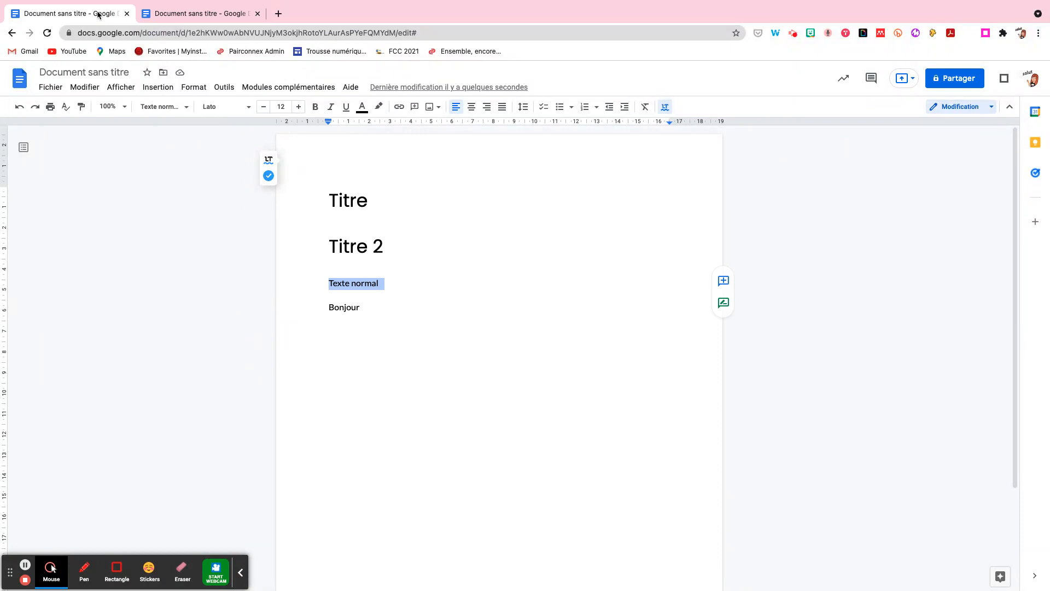
pyautogui.click(185, 110)
pyautogui.moveTo(225, 138)
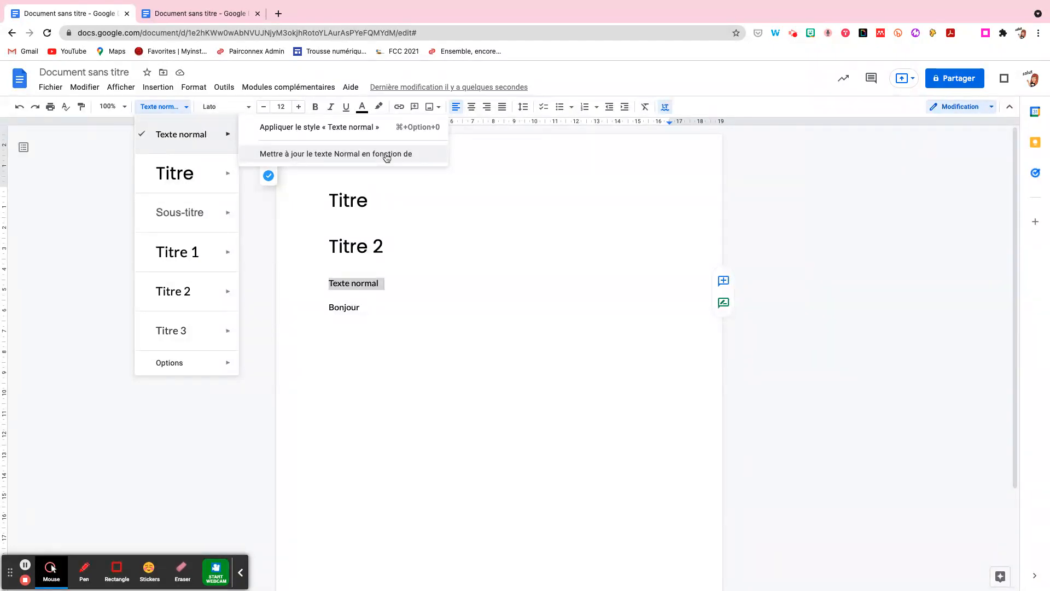
pyautogui.moveTo(230, 370)
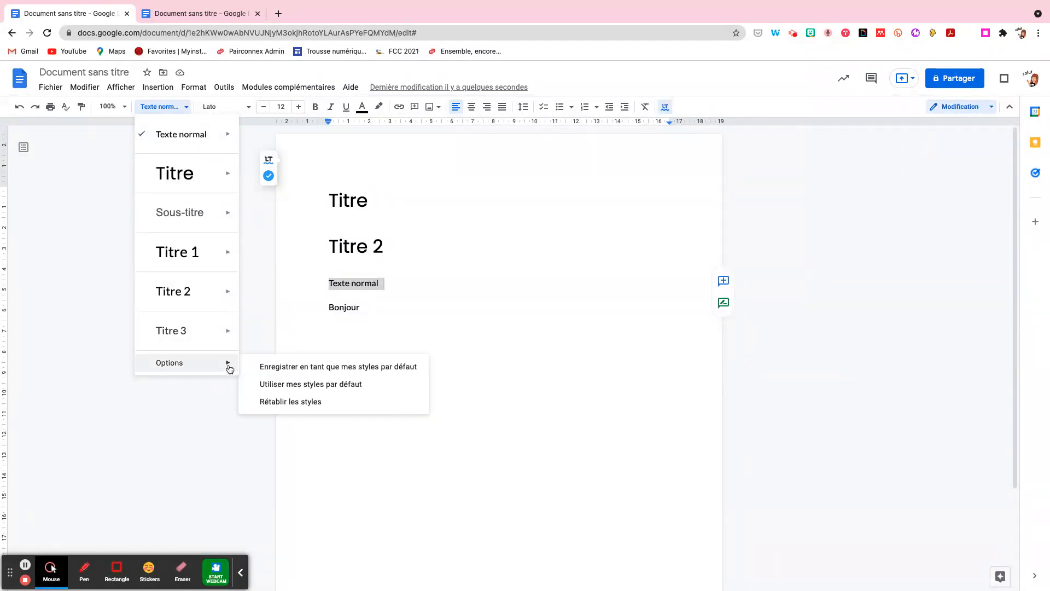